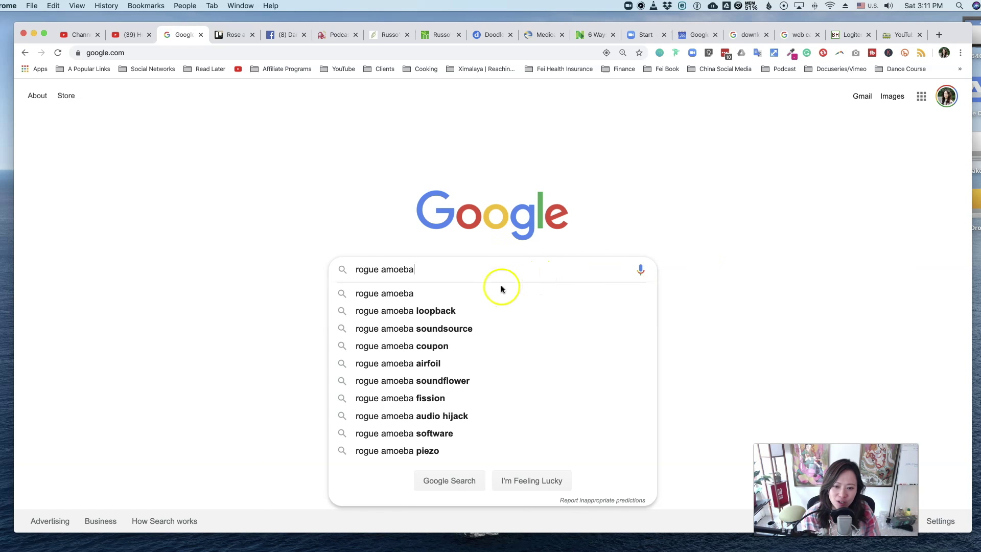
# Step: Search for Rogue Amoeba, reach the Loopback product page and start its free download
pyautogui.press('Return')
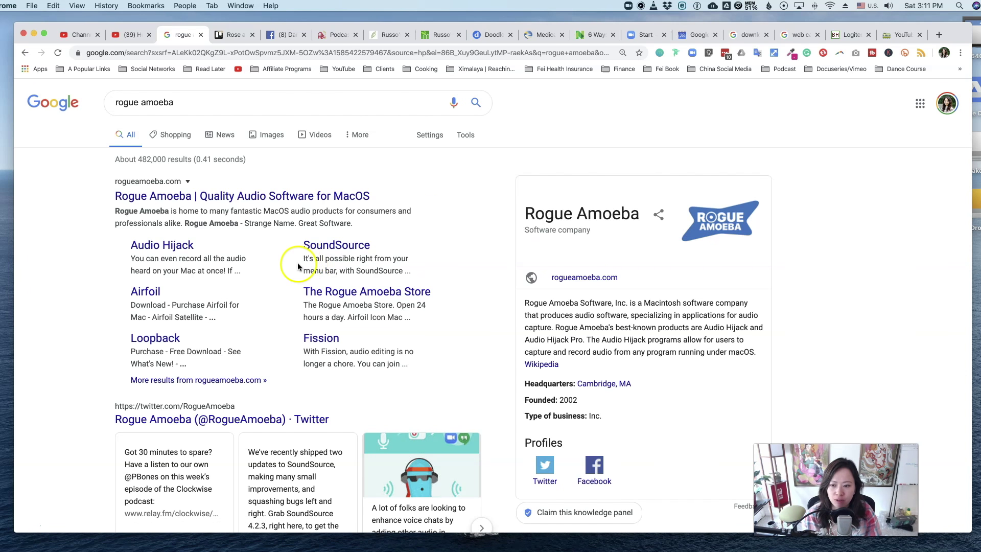
pyautogui.click(253, 196)
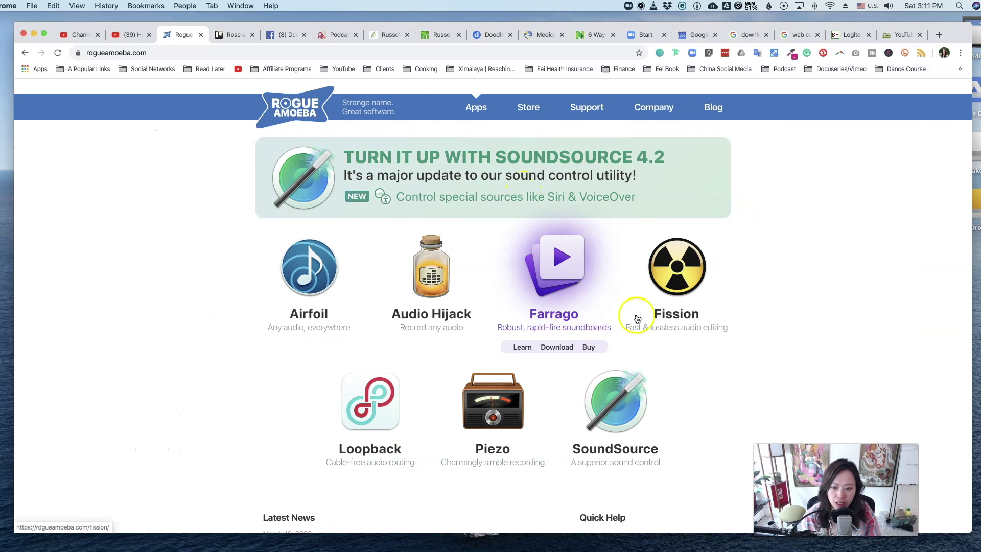
pyautogui.moveTo(371, 402)
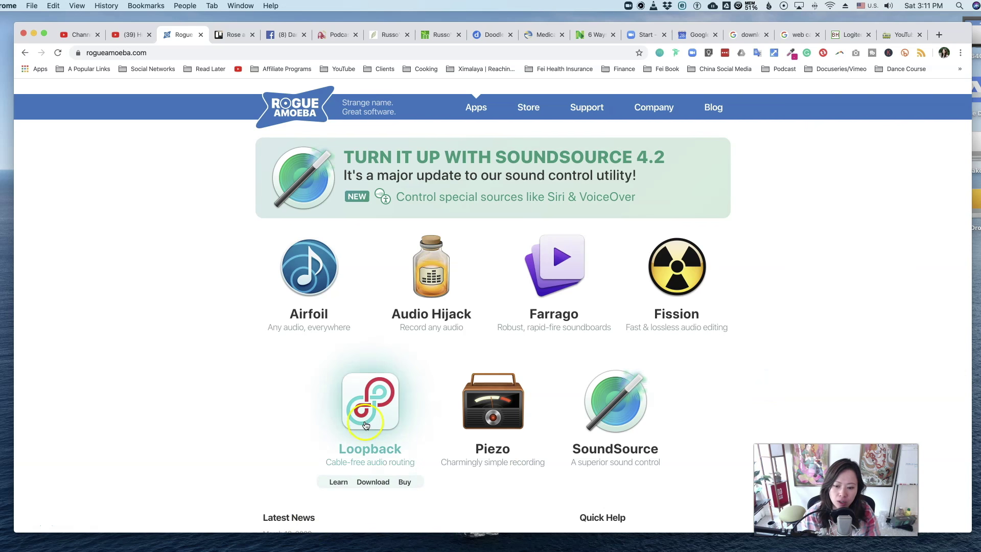
pyautogui.click(372, 416)
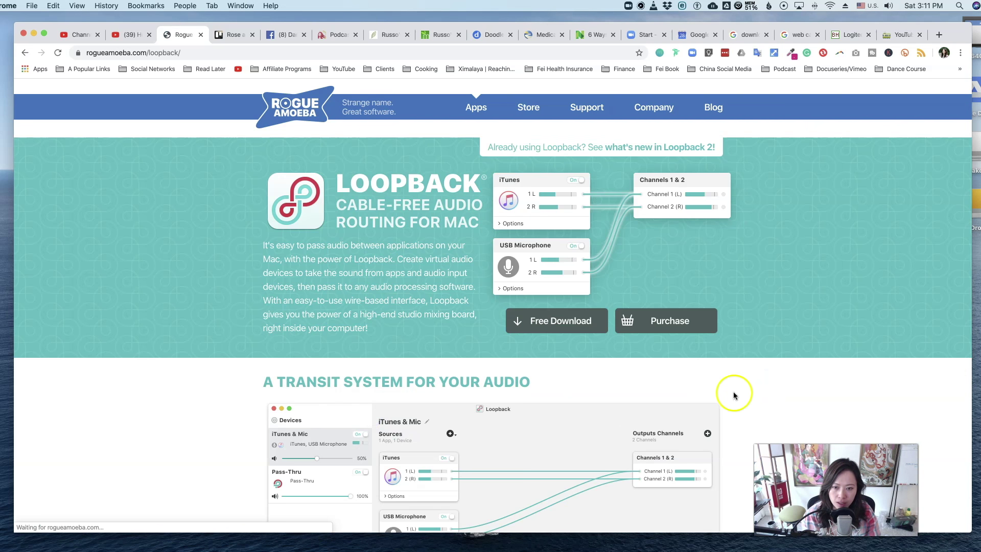
pyautogui.click(587, 331)
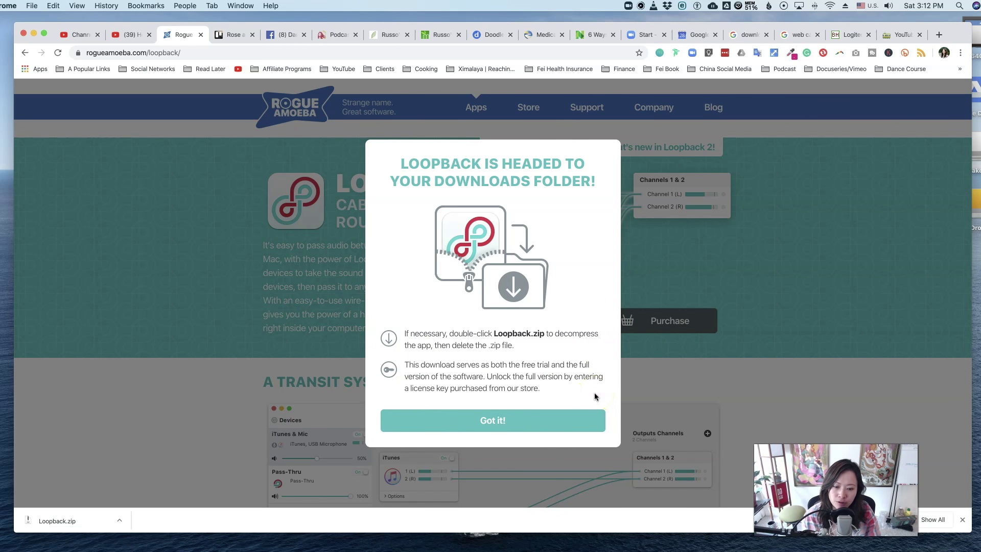
pyautogui.click(563, 419)
# Step: Launch Loopback from Downloads, allow it to open and install its audio handling component
pyautogui.click(93, 522)
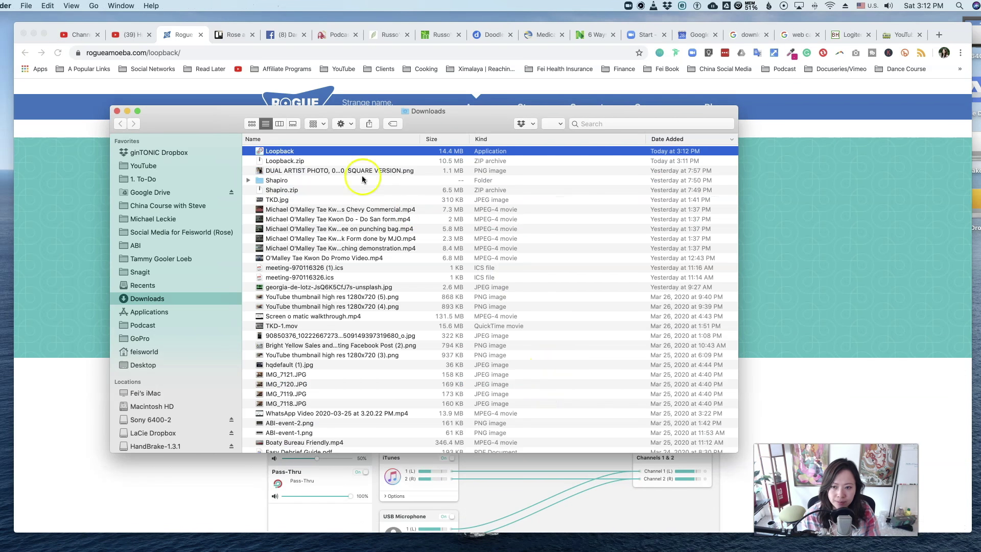
pyautogui.doubleClick(343, 151)
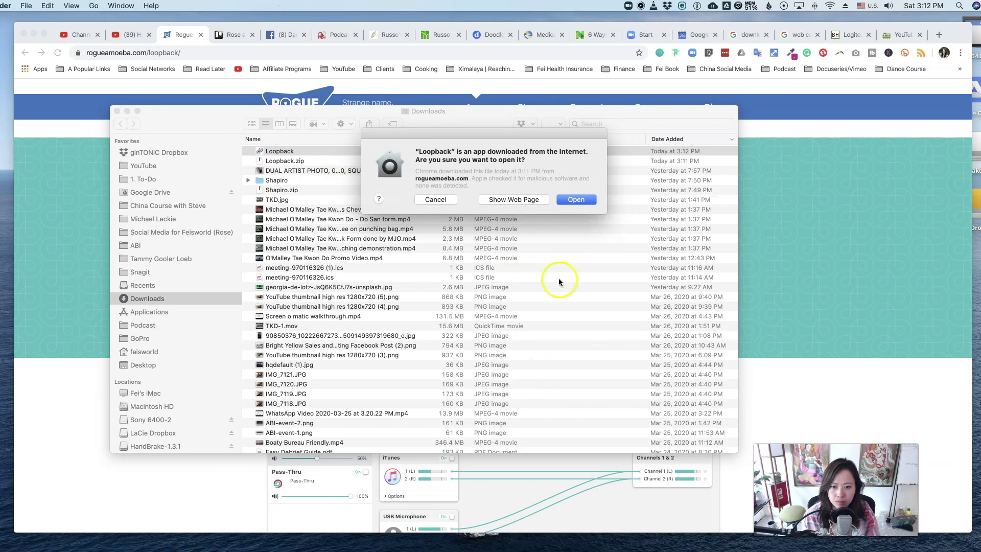
pyautogui.click(579, 201)
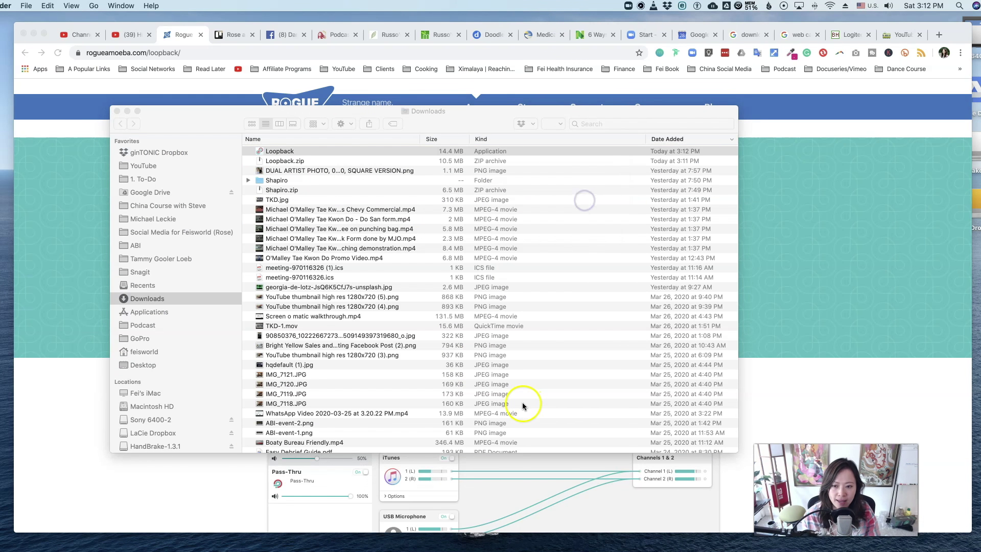
pyautogui.click(117, 111)
pyautogui.click(666, 375)
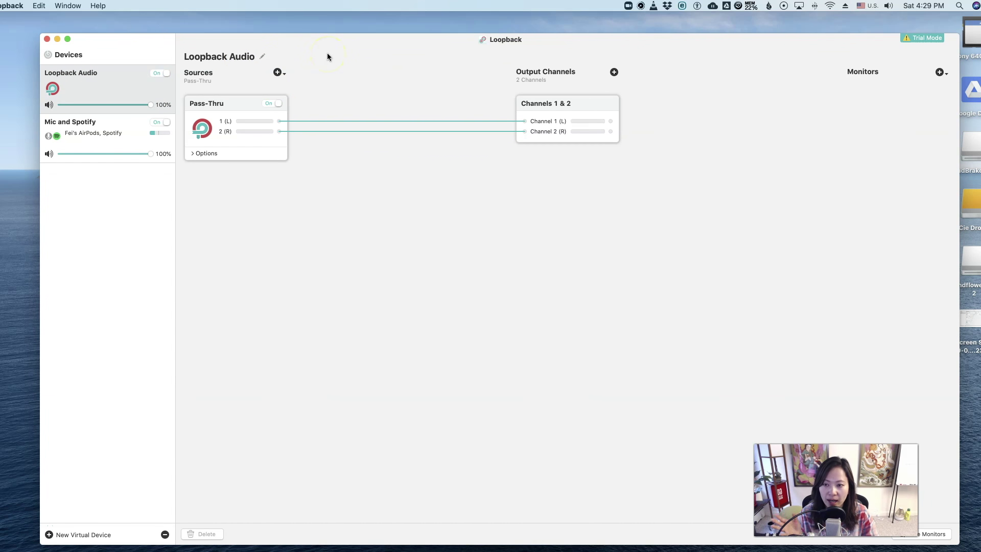
# Step: Rename the Loopback Audio device to 'Jane's airpods + Spotify'
pyautogui.click(261, 57)
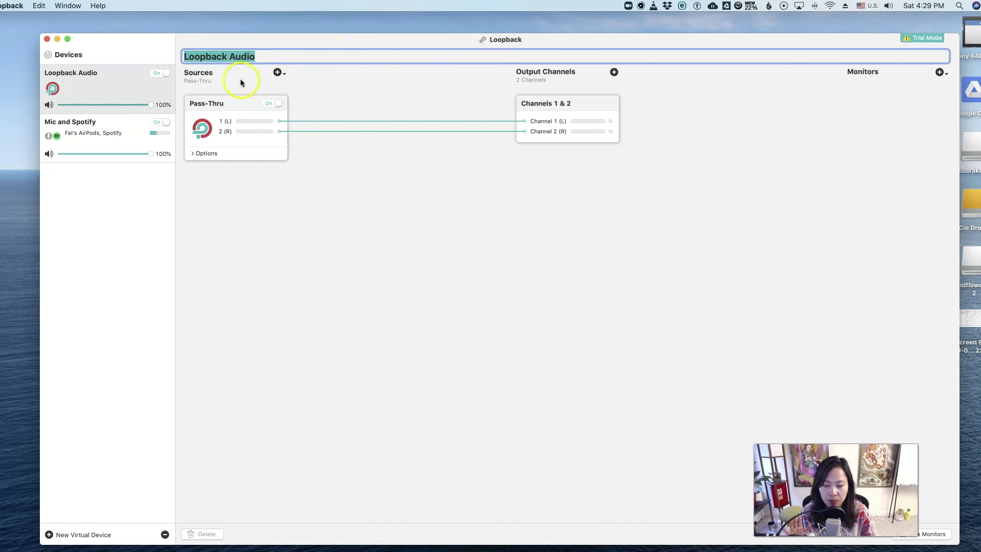
pyautogui.write('J')
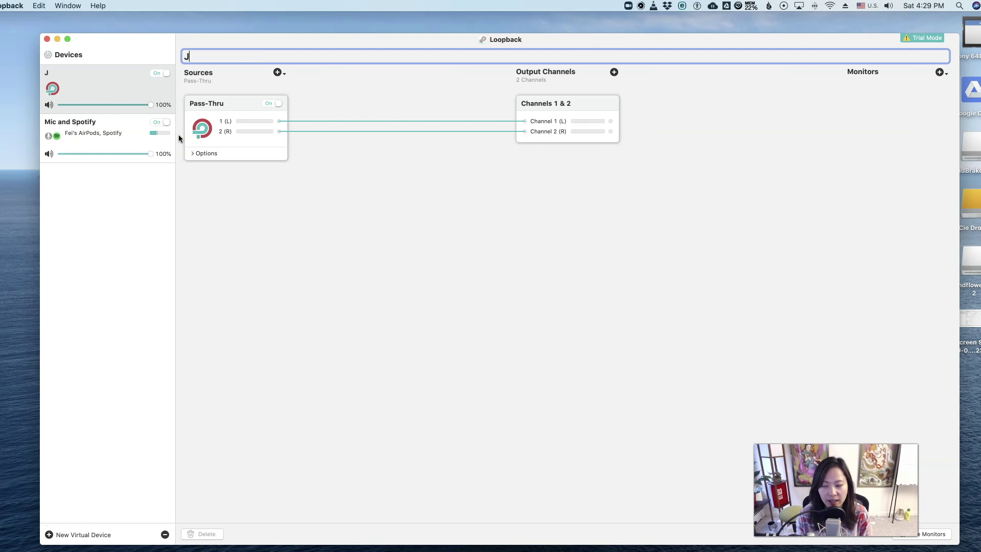
pyautogui.write("ane's airpodss")
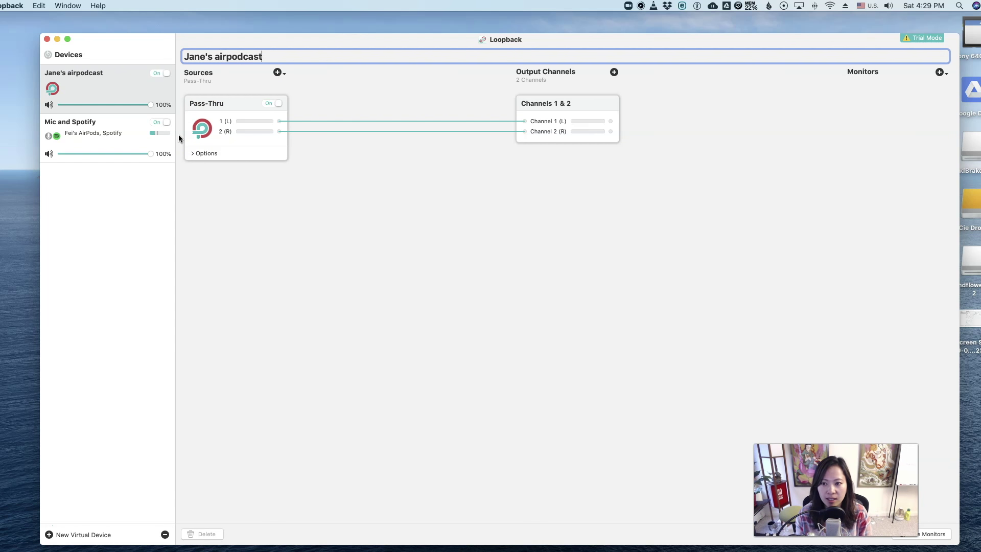
pyautogui.press('BackSpace')
pyautogui.press('BackSpace')
pyautogui.write('+')
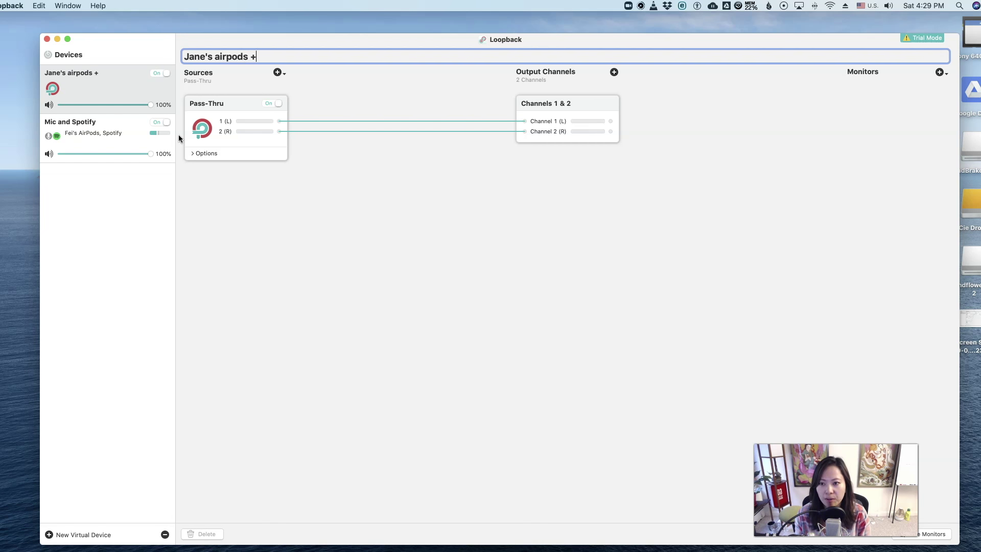
pyautogui.write(' Spotify')
pyautogui.press('Return')
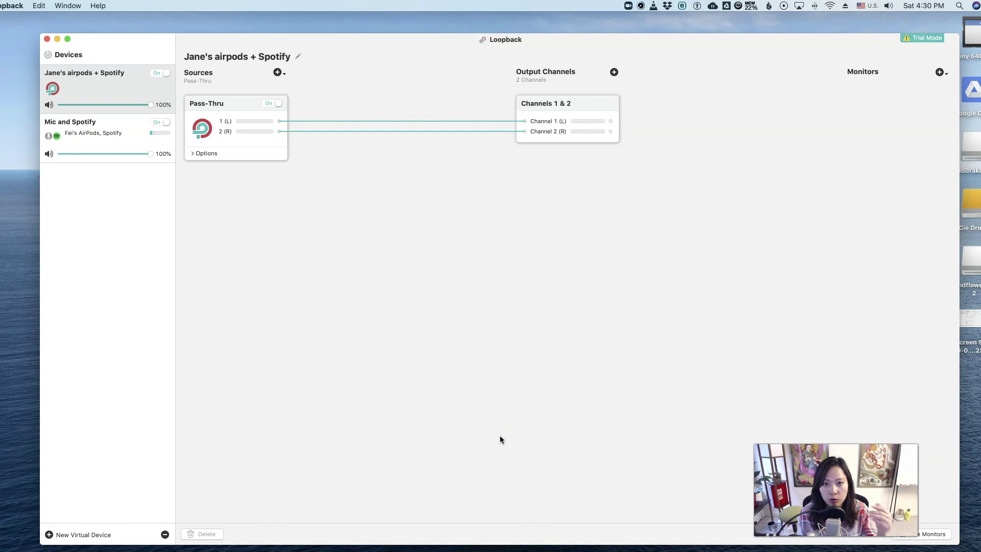
# Step: Peek at the monitor device list, then switch off and delete the Pass-Thru source
pyautogui.click(940, 72)
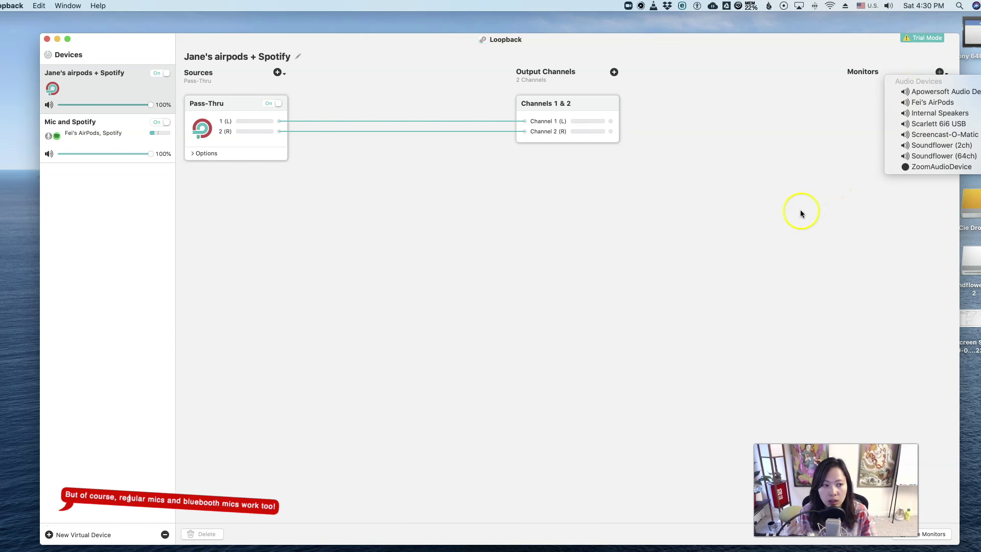
pyautogui.click(787, 228)
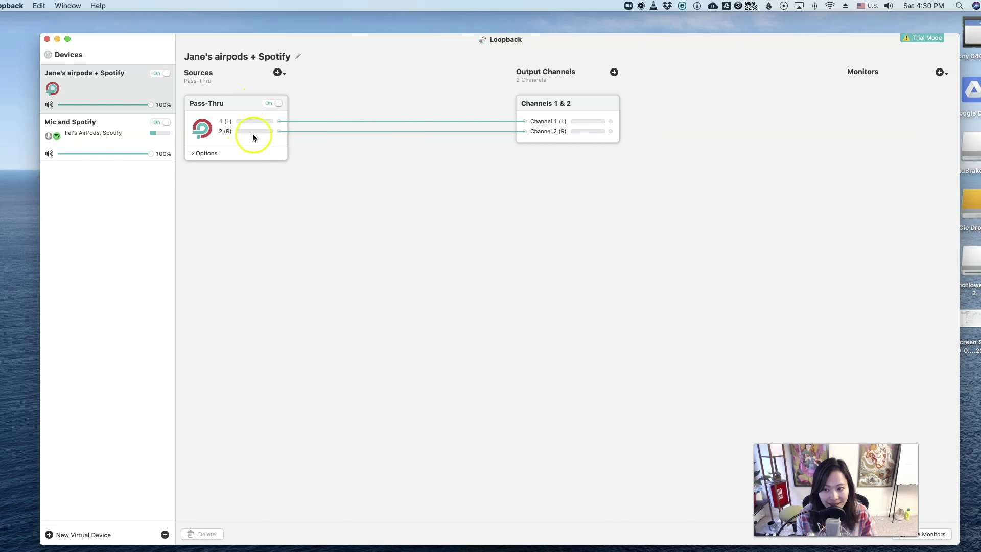
pyautogui.click(268, 103)
pyautogui.click(231, 101)
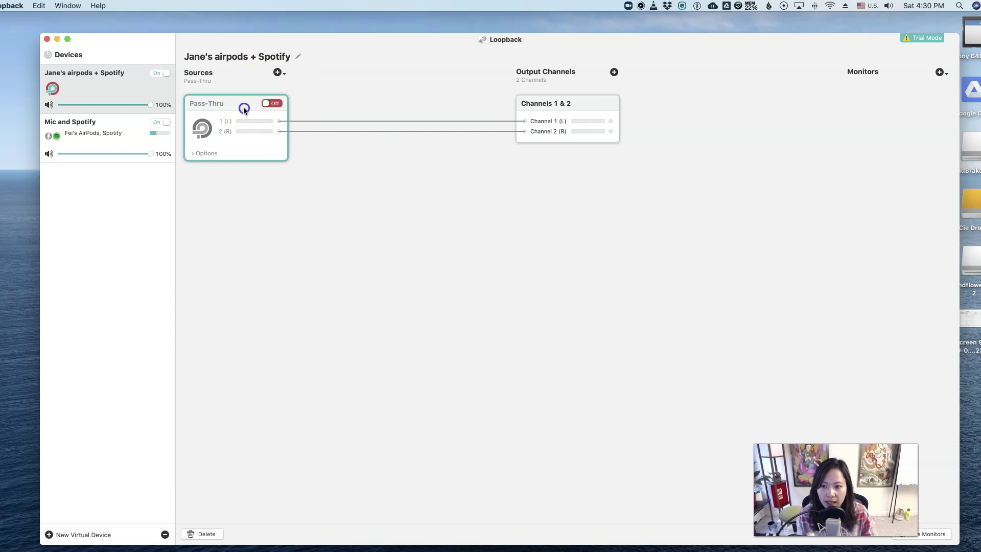
pyautogui.click(201, 534)
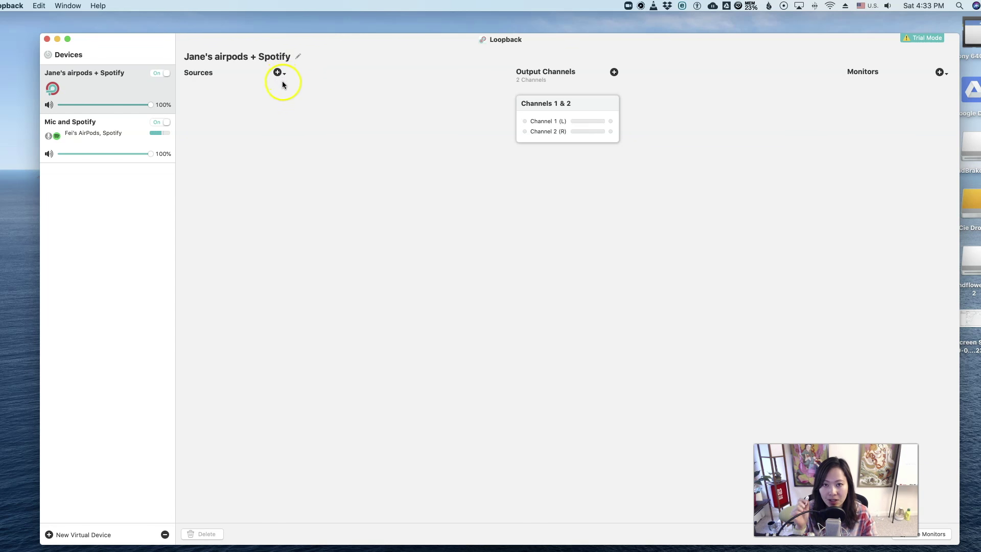
# Step: Add the AirPods microphone as a source and reveal its volume setting
pyautogui.click(277, 72)
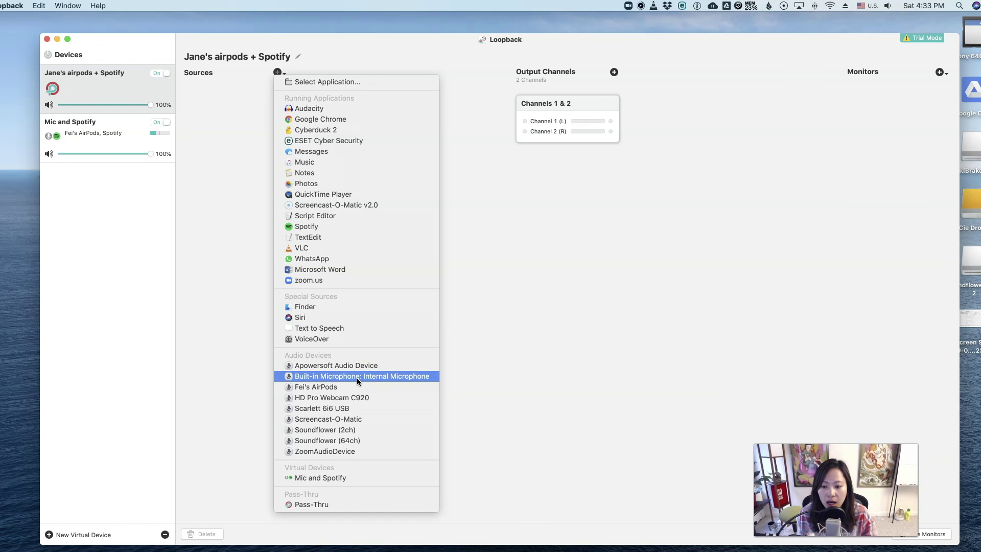
pyautogui.click(360, 388)
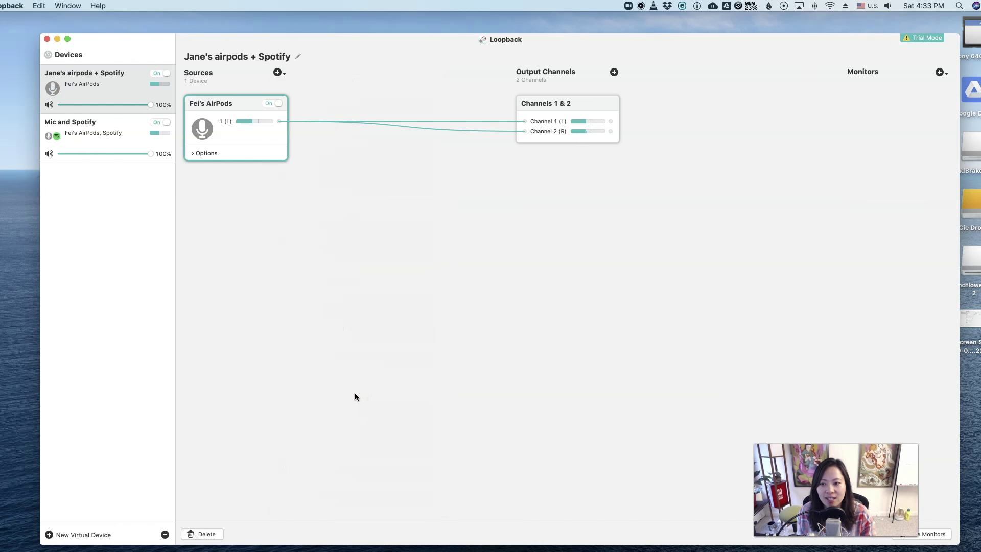
pyautogui.click(192, 154)
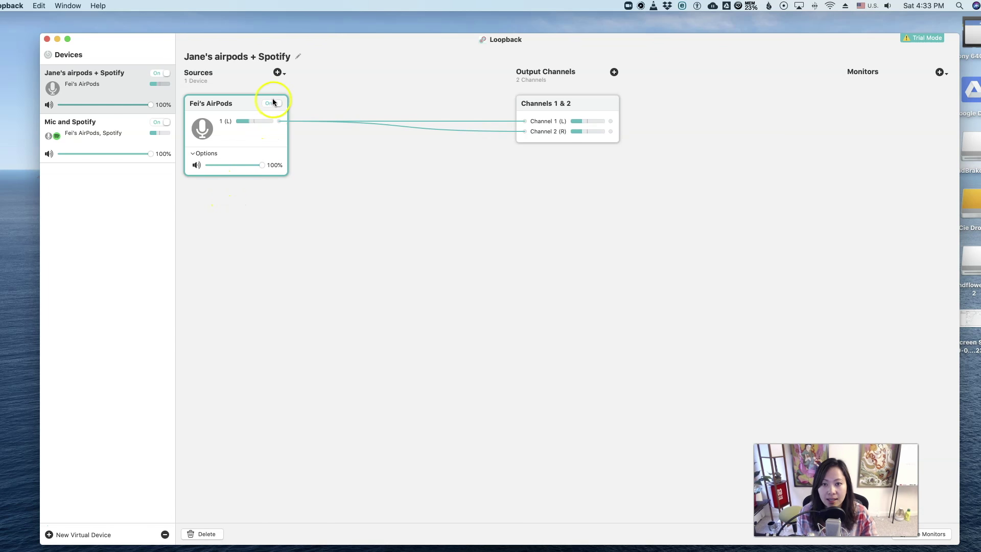
pyautogui.click(279, 73)
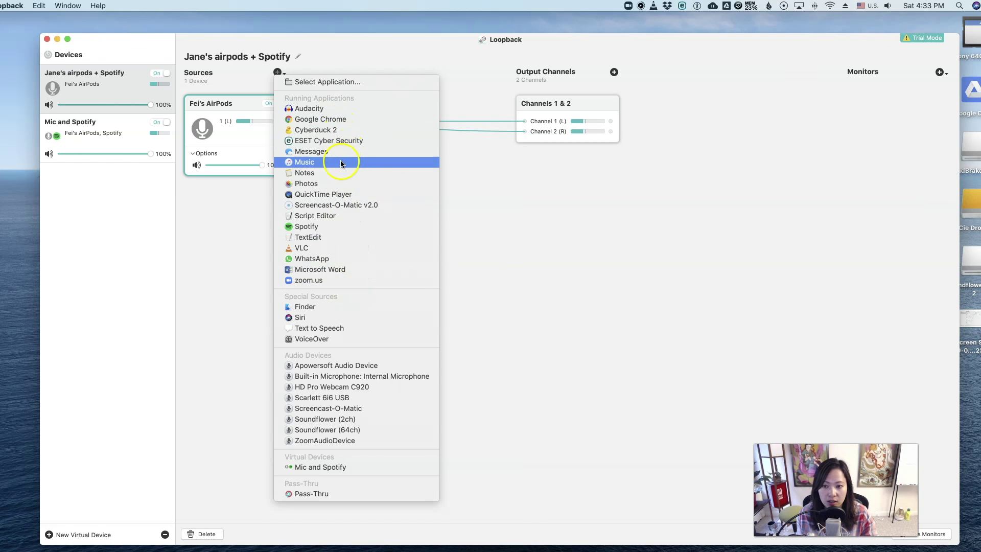
# Step: Add Spotify as a second source from Running Applications
pyautogui.click(331, 227)
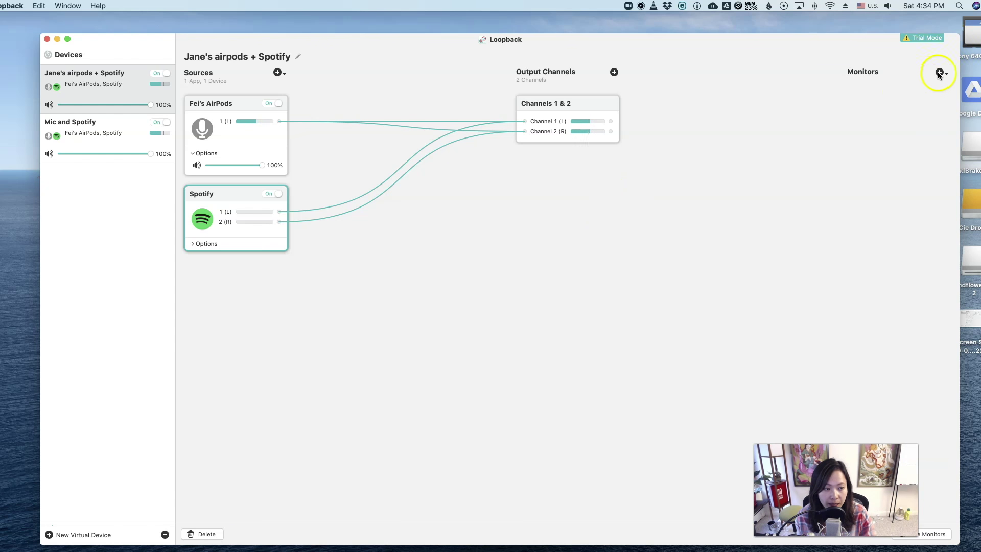
pyautogui.moveTo(861, 45); pyautogui.dragTo(845, 35)
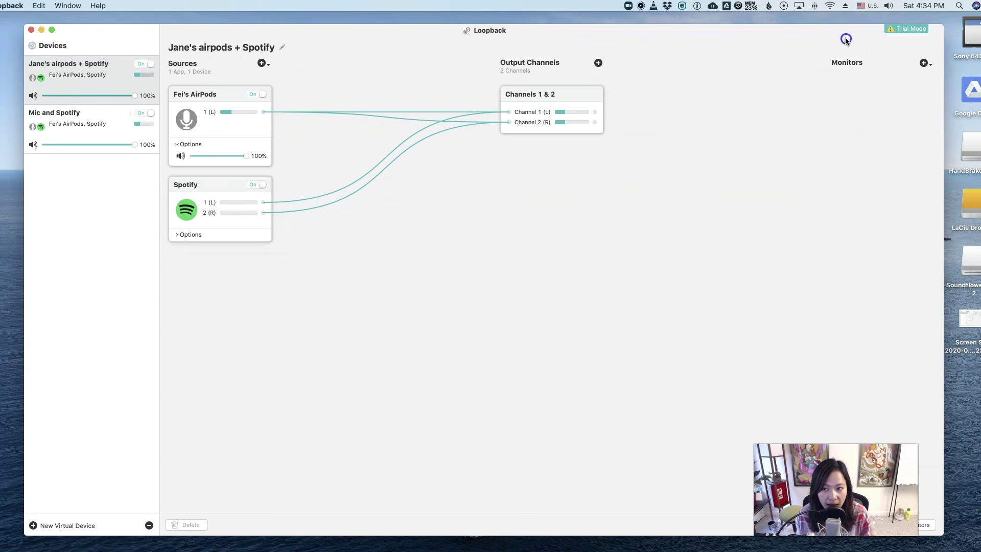
pyautogui.click(925, 63)
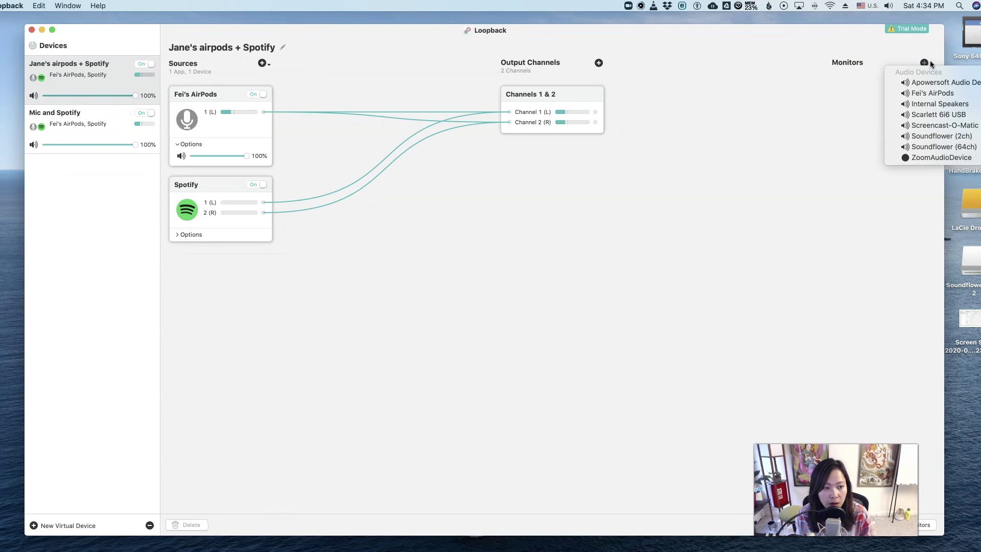
pyautogui.click(936, 93)
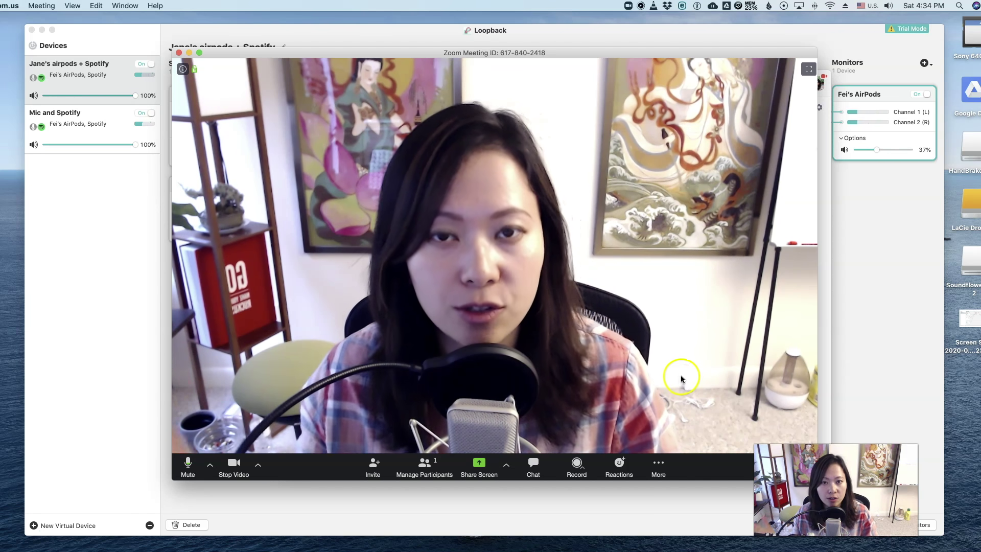
# Step: Share Computer Sound Only with the meeting via the Advanced sharing choices
pyautogui.click(487, 469)
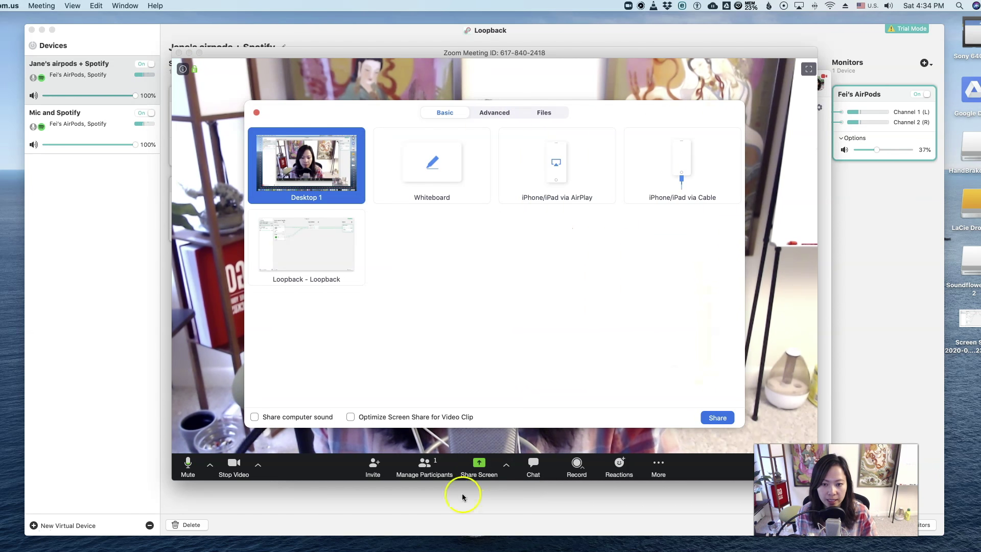
pyautogui.click(495, 112)
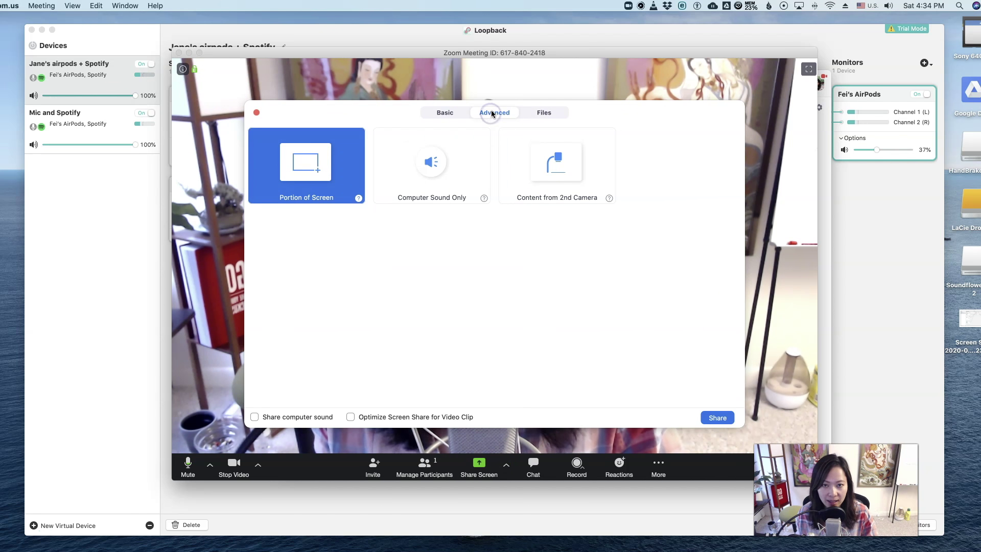
pyautogui.click(460, 162)
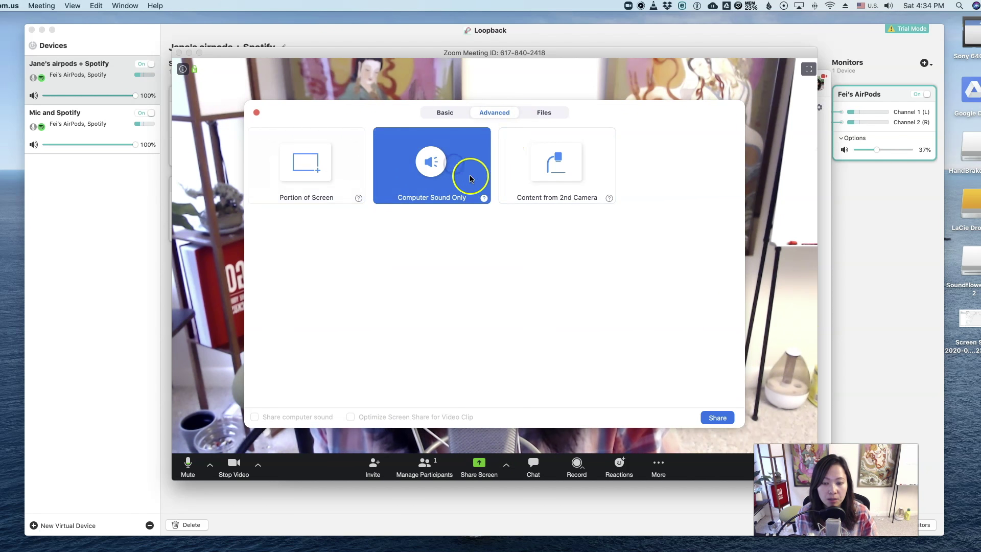
pyautogui.click(720, 418)
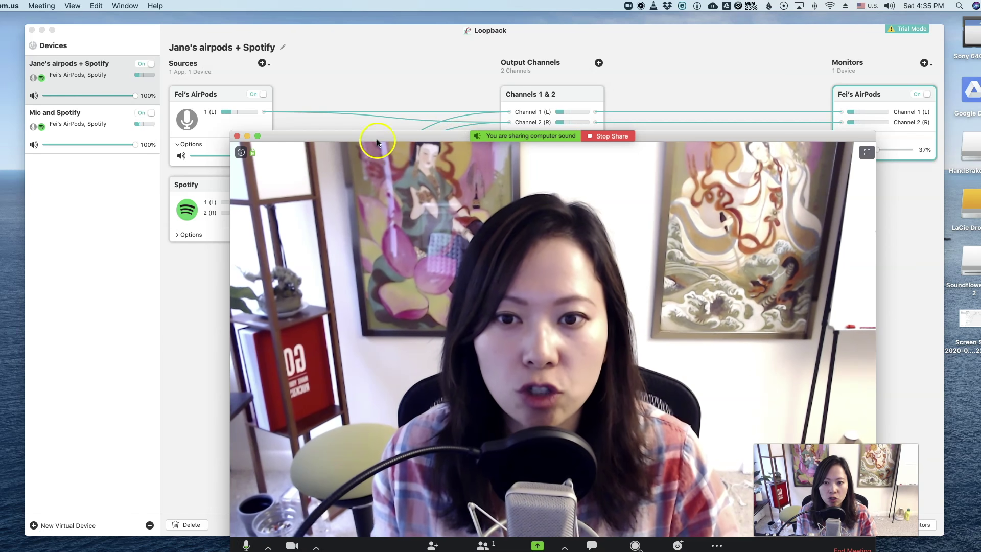
pyautogui.moveTo(459, 135); pyautogui.dragTo(498, 140)
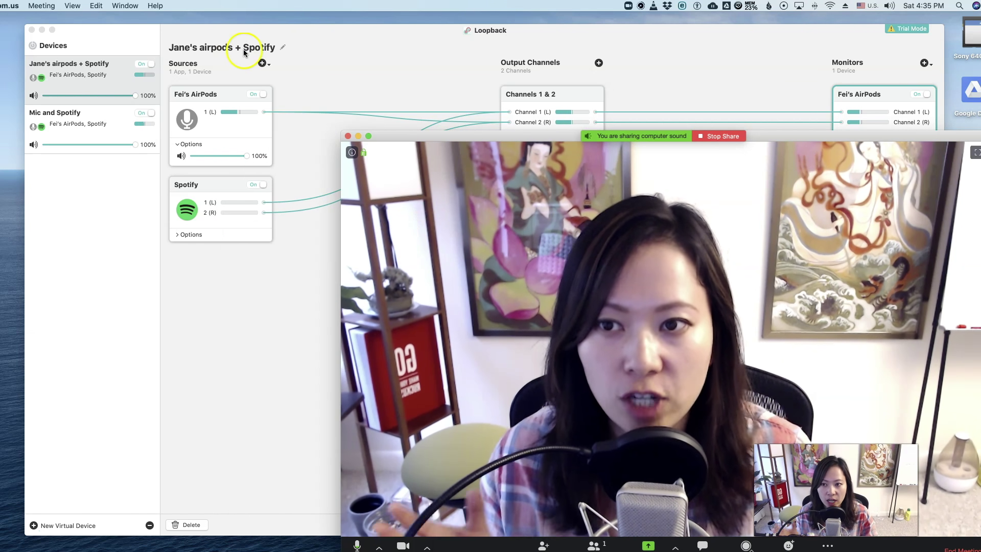
# Step: Select 'Jane's airpods + Spotify' as the meeting microphone from the Mute menu
pyautogui.moveTo(409, 136)
pyautogui.mouseDown()
pyautogui.moveTo(318, 55)
pyautogui.moveTo(295, 57)
pyautogui.mouseUp()
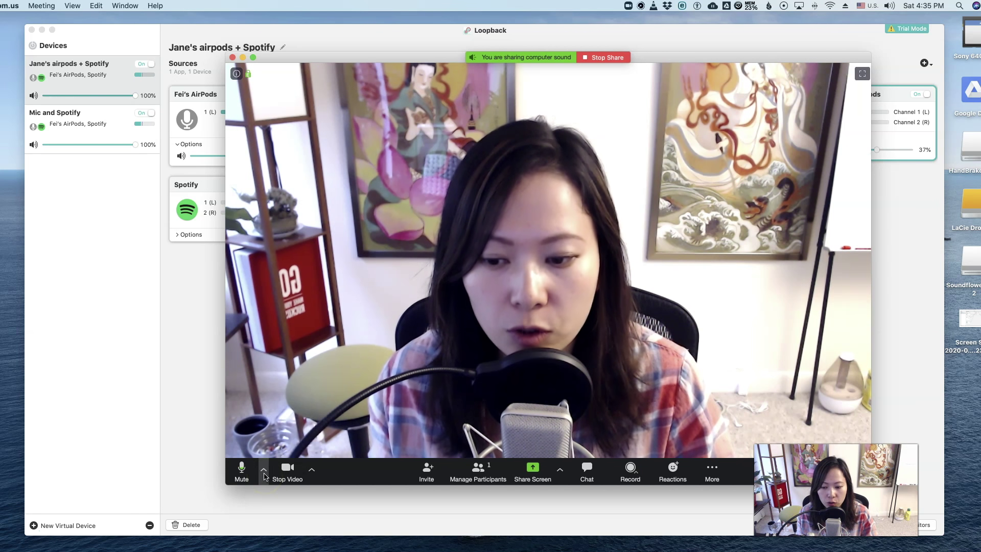
pyautogui.click(265, 469)
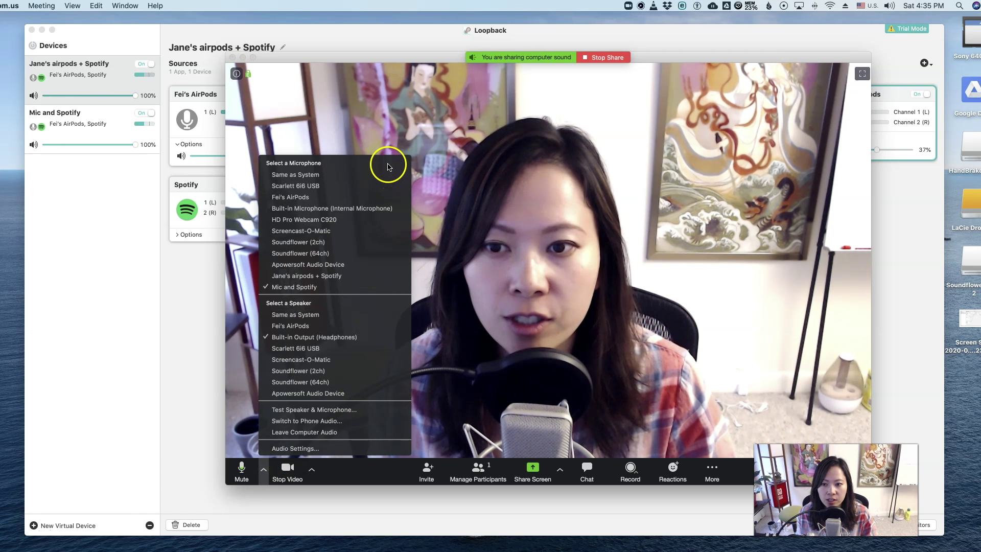
pyautogui.click(357, 275)
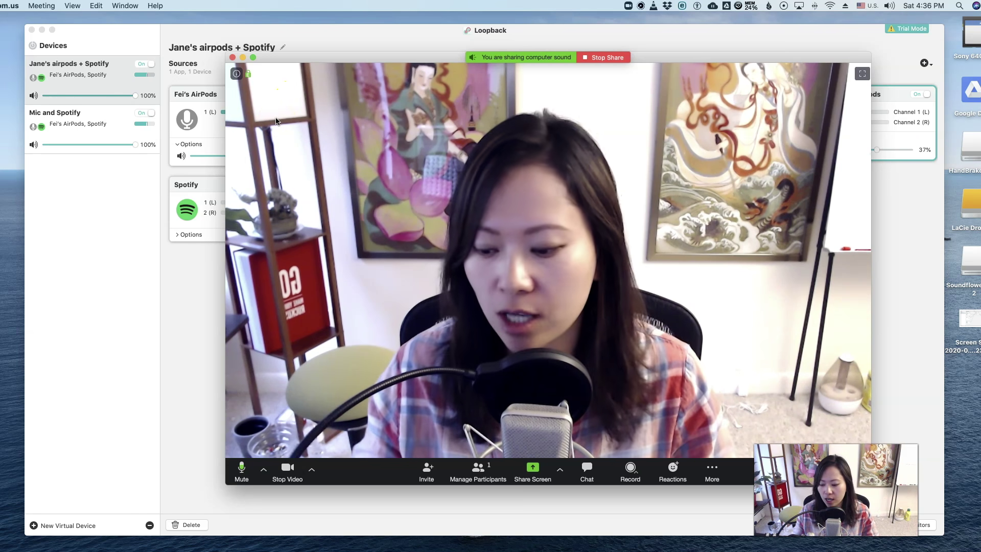
pyautogui.moveTo(276, 121); pyautogui.dragTo(285, 262)
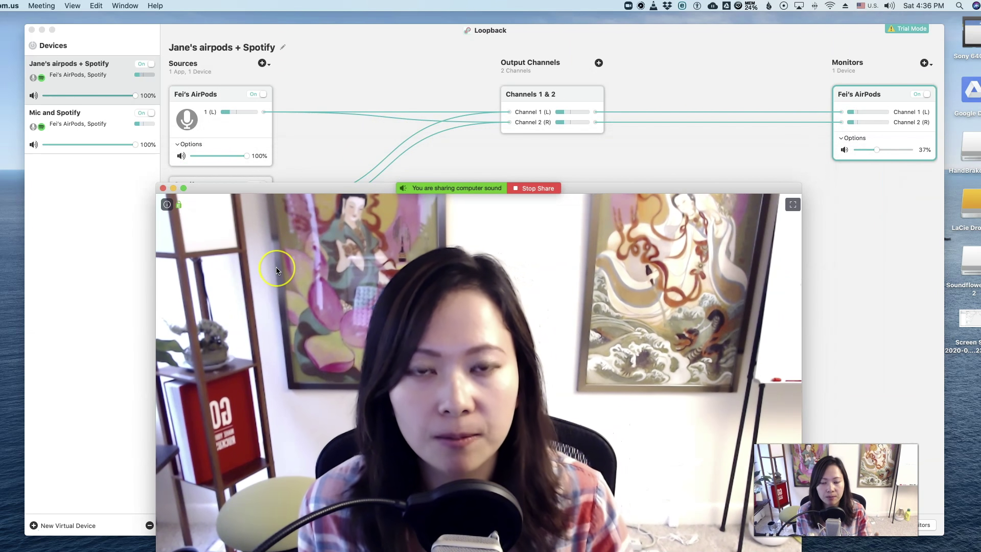
# Step: Minimize the Zoom meeting window to reveal the Loopback device setup
pyautogui.click(173, 189)
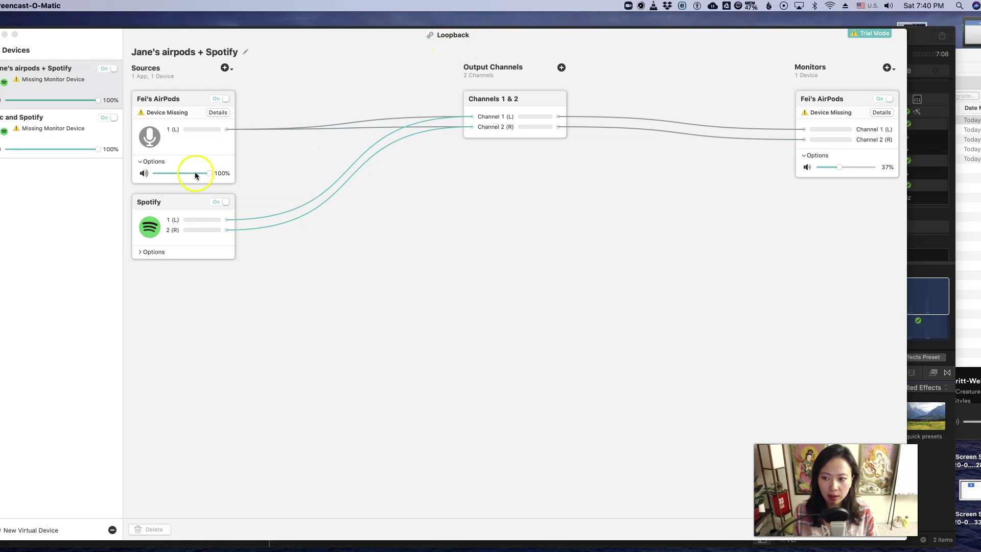
pyautogui.click(140, 161)
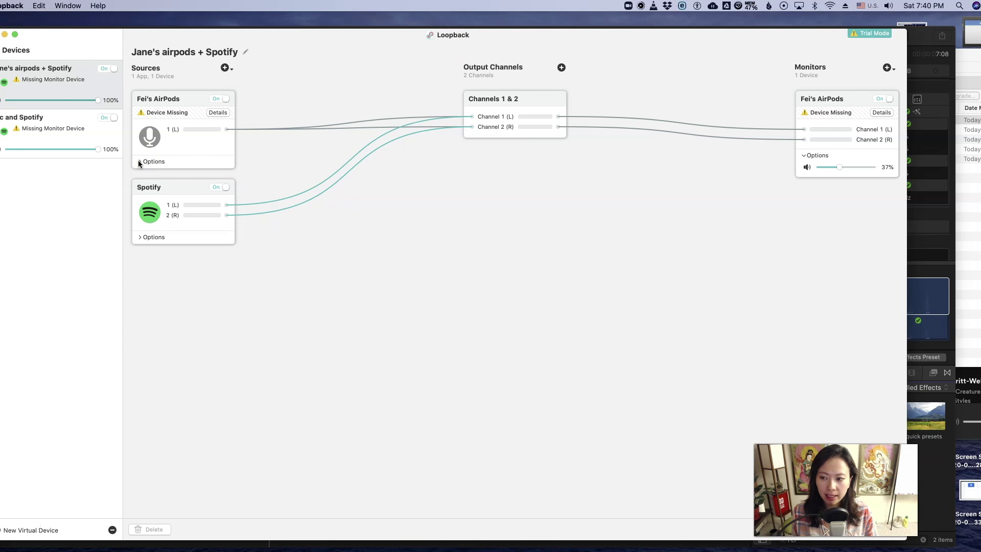
pyautogui.click(139, 162)
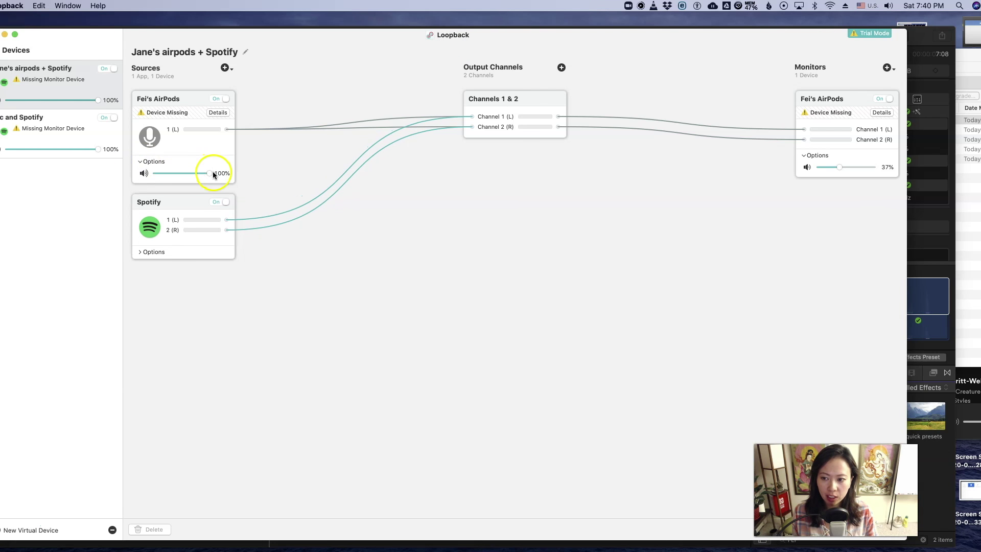
pyautogui.click(175, 174)
pyautogui.moveTo(175, 173); pyautogui.dragTo(208, 173)
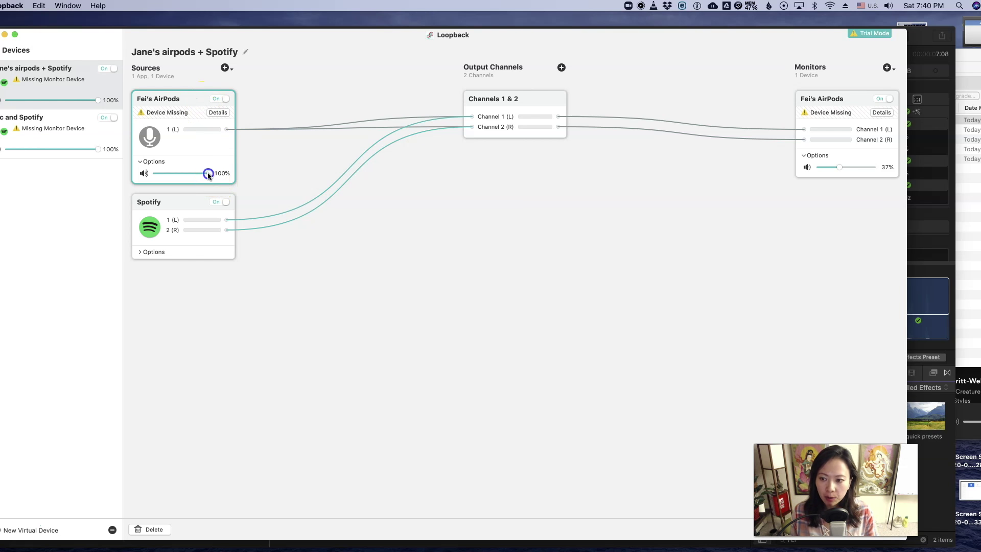
pyautogui.moveTo(210, 173); pyautogui.dragTo(175, 175)
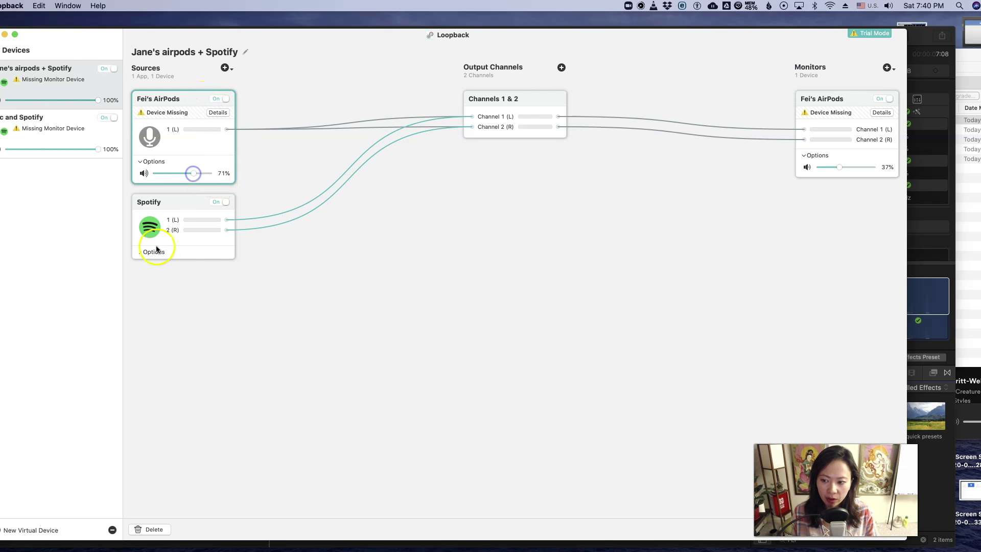
# Step: Reveal Spotify's source settings and volume control
pyautogui.click(139, 250)
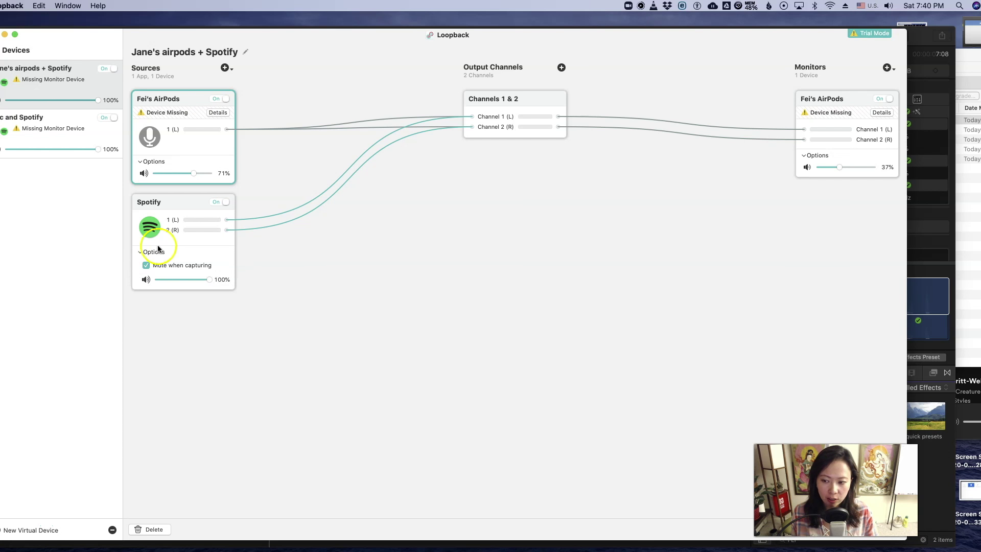
pyautogui.moveTo(209, 279); pyautogui.dragTo(190, 280)
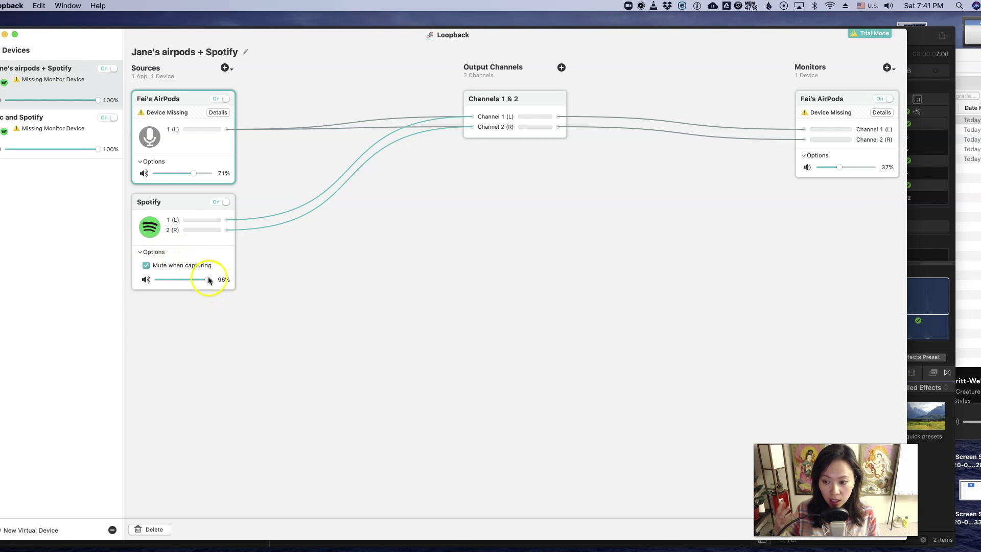
pyautogui.moveTo(208, 279); pyautogui.dragTo(213, 280)
pyautogui.moveTo(196, 172); pyautogui.dragTo(209, 172)
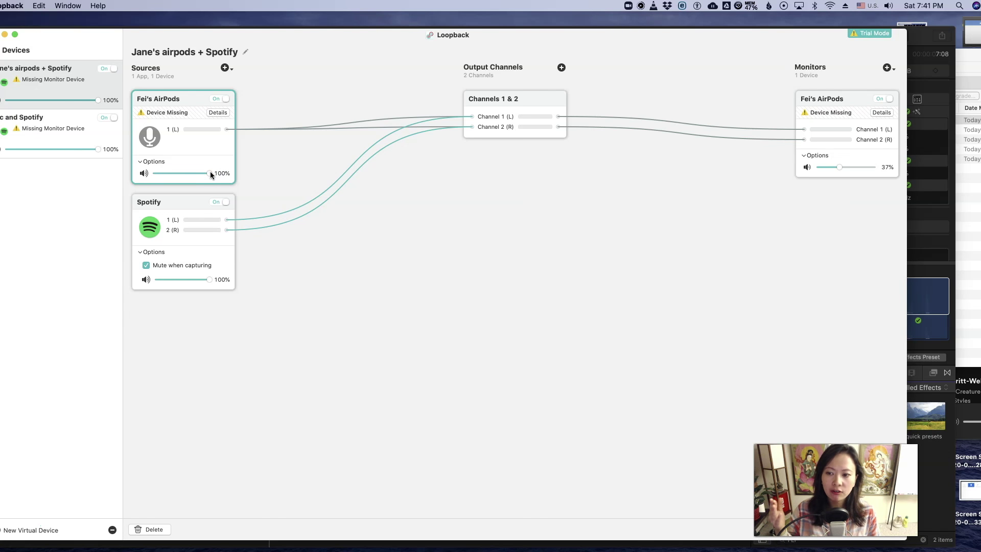
pyautogui.moveTo(207, 280); pyautogui.dragTo(204, 281)
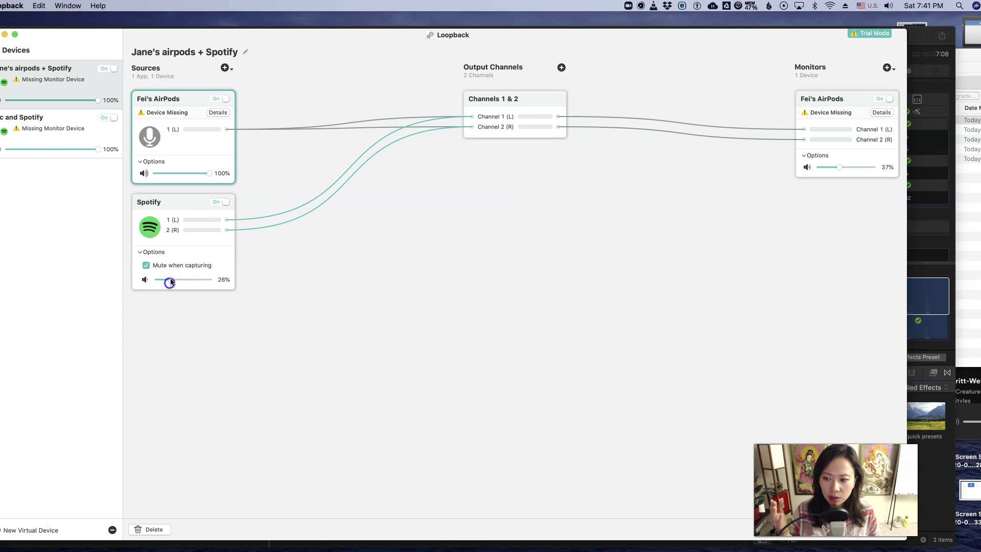
pyautogui.moveTo(208, 173); pyautogui.dragTo(202, 174)
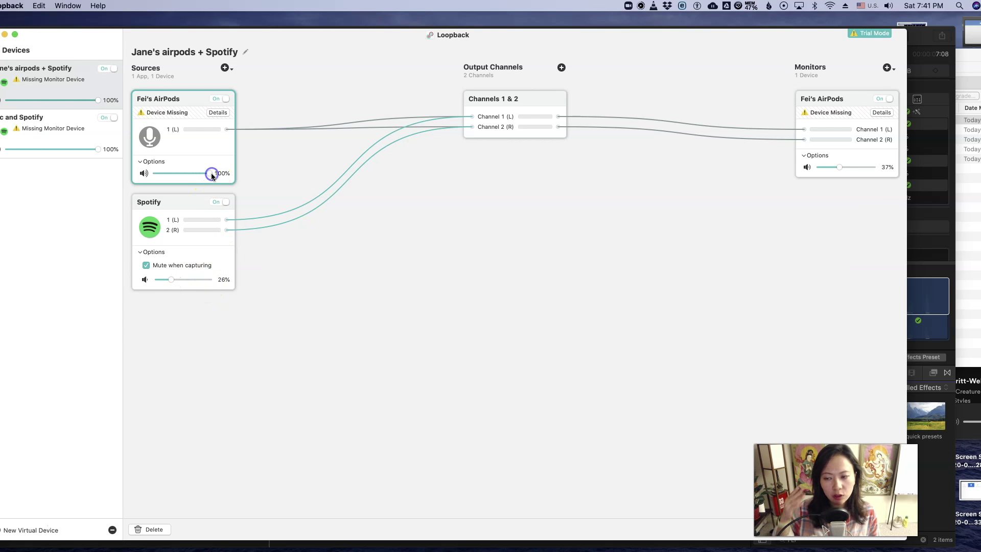